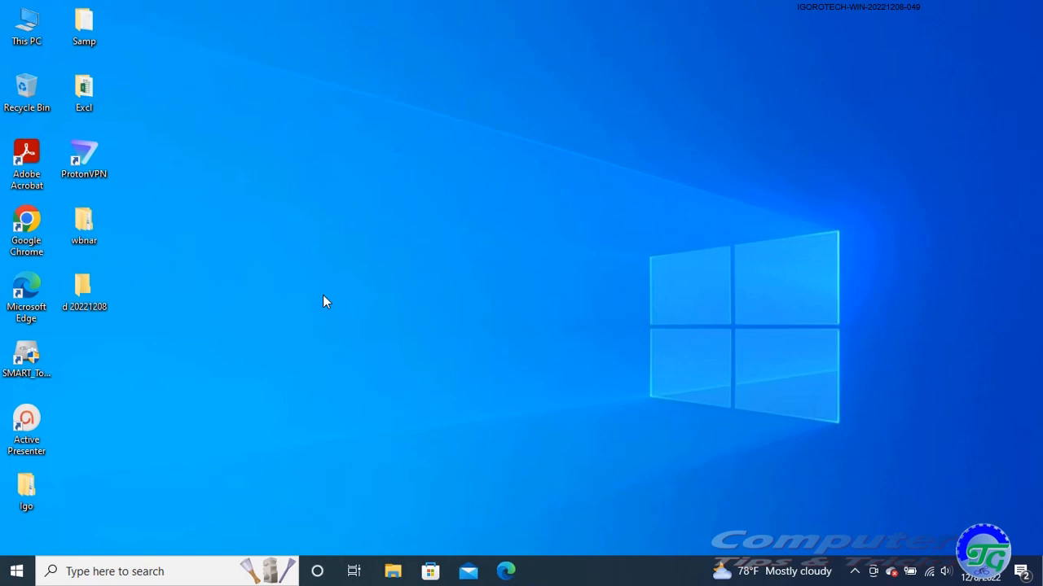
# Step: Open Windows Security from the Update & Security section of the Windows settings
pyautogui.click(16, 571)
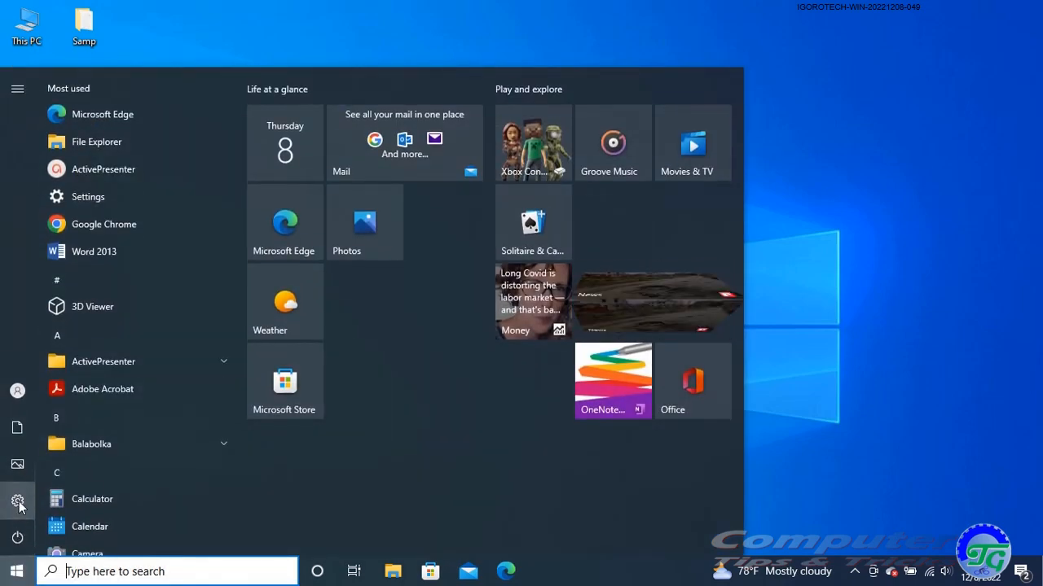
pyautogui.click(20, 502)
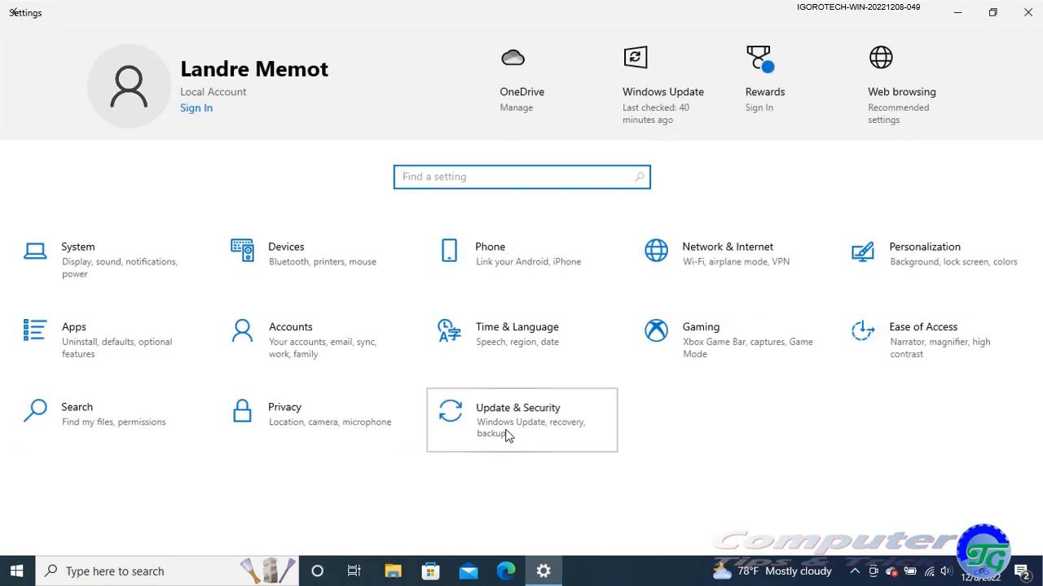
pyautogui.click(453, 432)
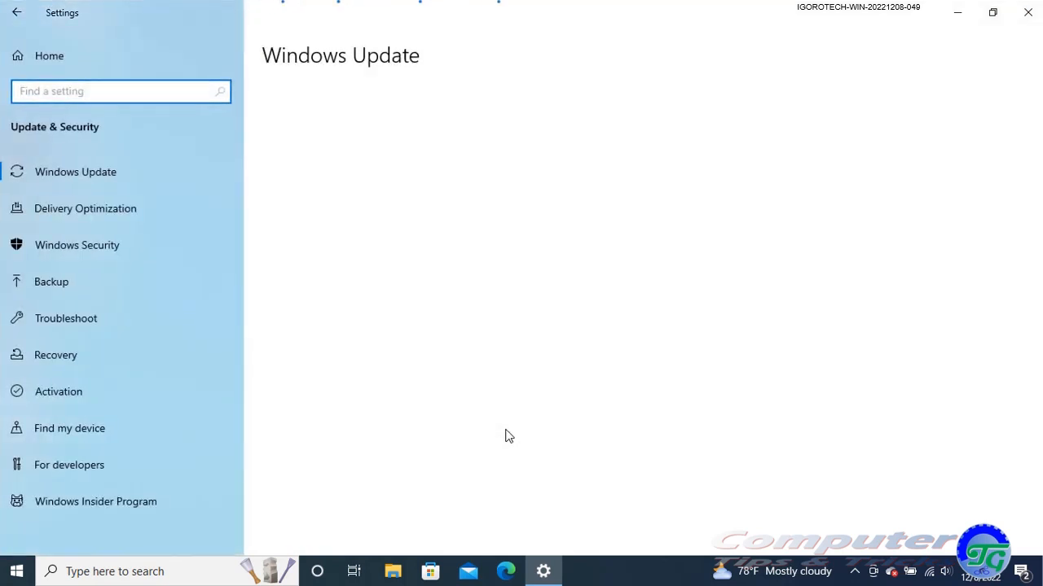
pyautogui.click(88, 246)
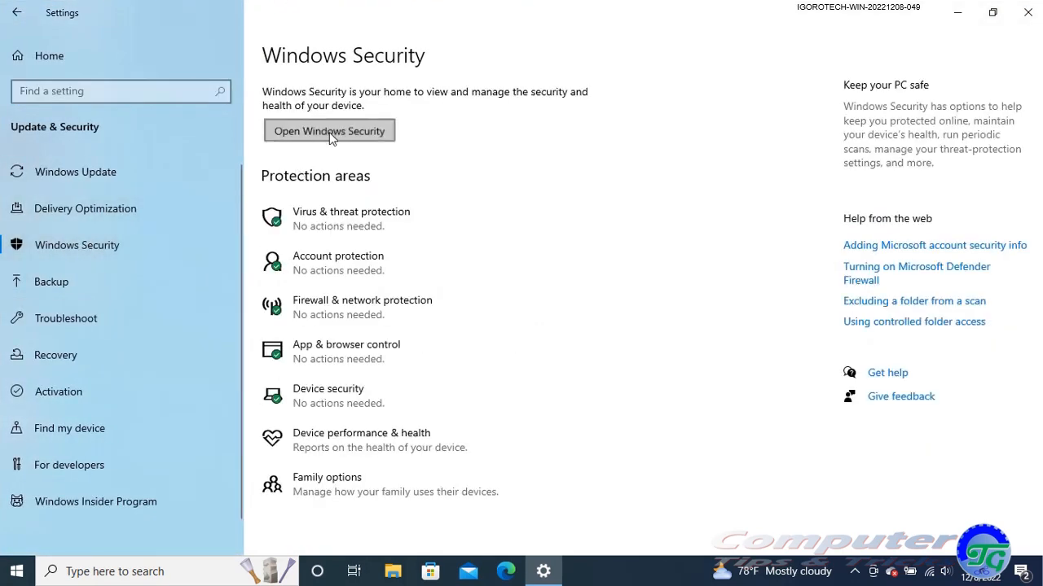
pyautogui.click(330, 133)
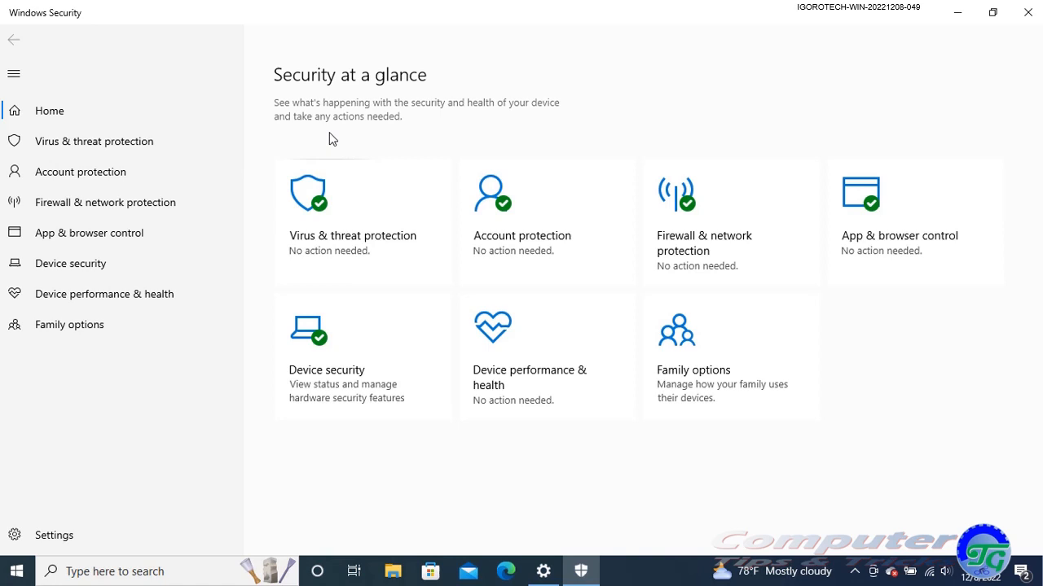
# Step: Review the Virus & threat protection and Account protection pages, returning to the security overview after each
pyautogui.click(334, 227)
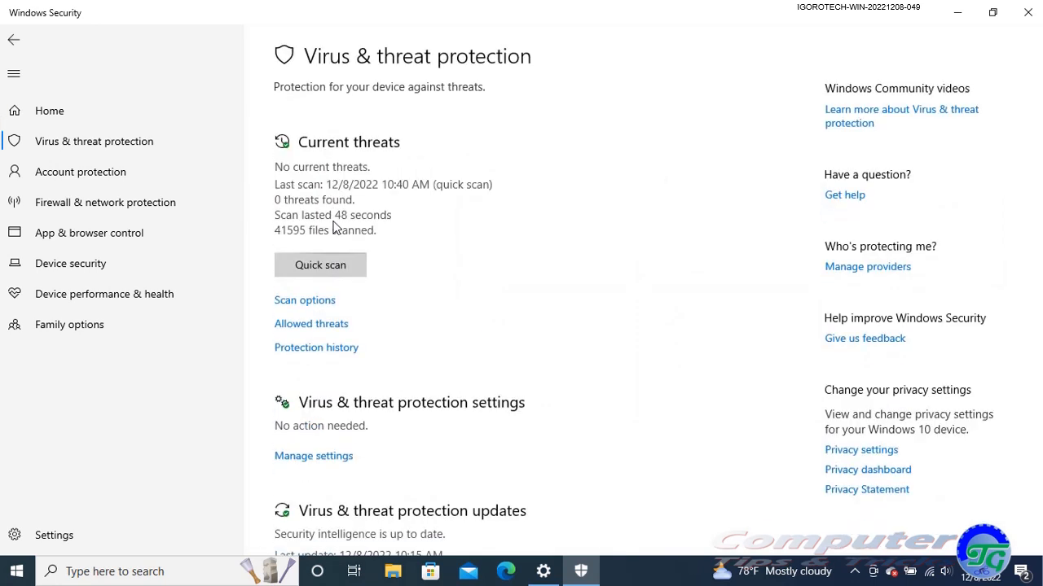
pyautogui.scroll(-3, 334, 227)
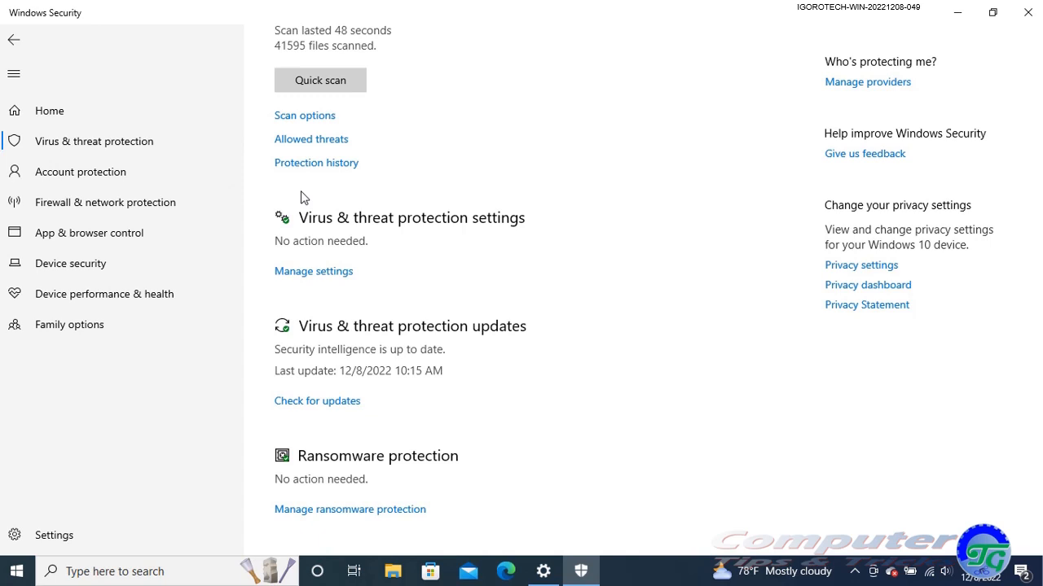
pyautogui.click(15, 37)
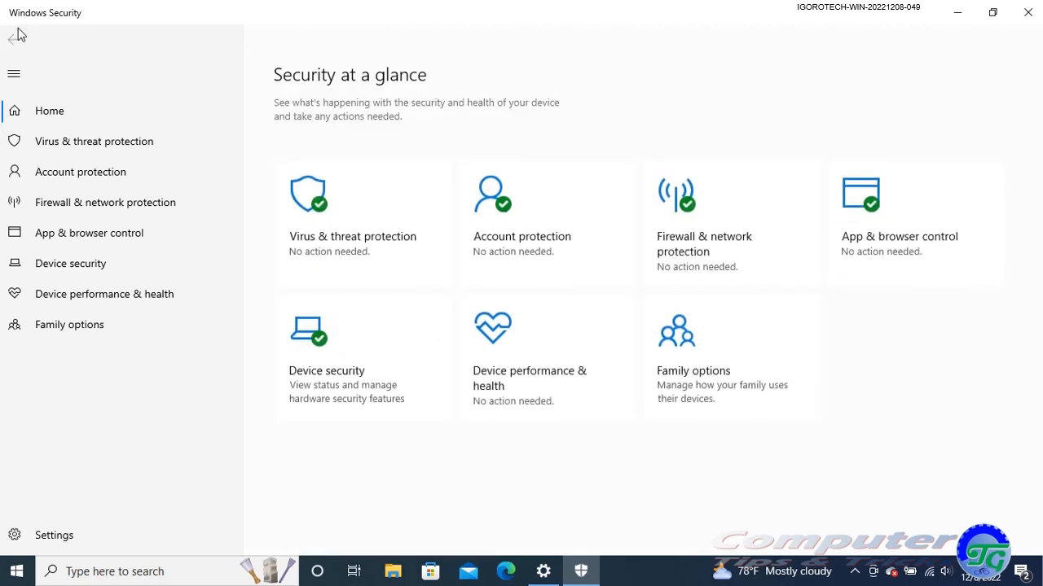
pyautogui.click(508, 230)
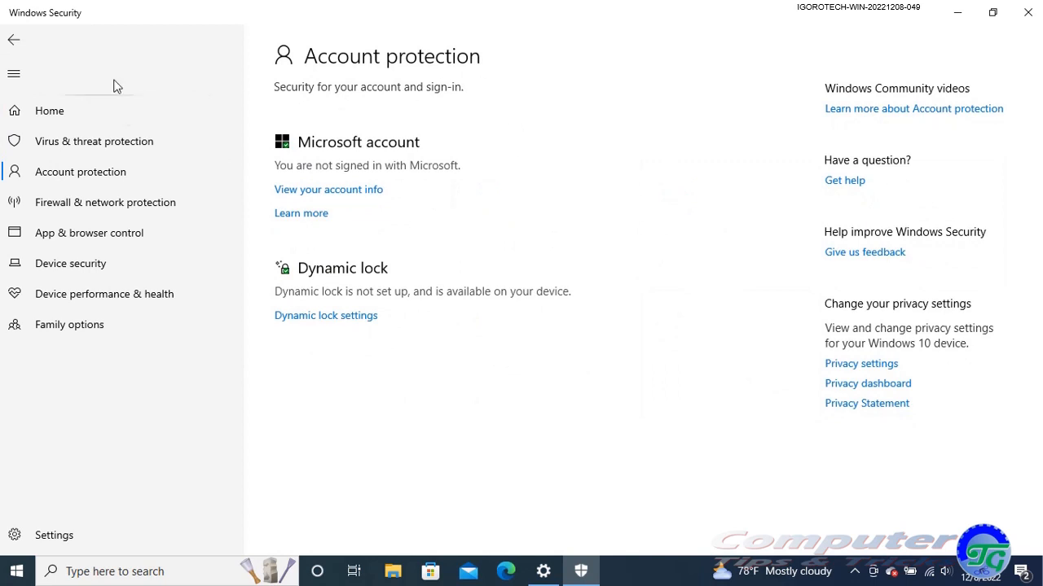
pyautogui.click(14, 40)
# Step: Review the Firewall & network protection and App & browser control pages, returning to the security overview after each
pyautogui.click(722, 246)
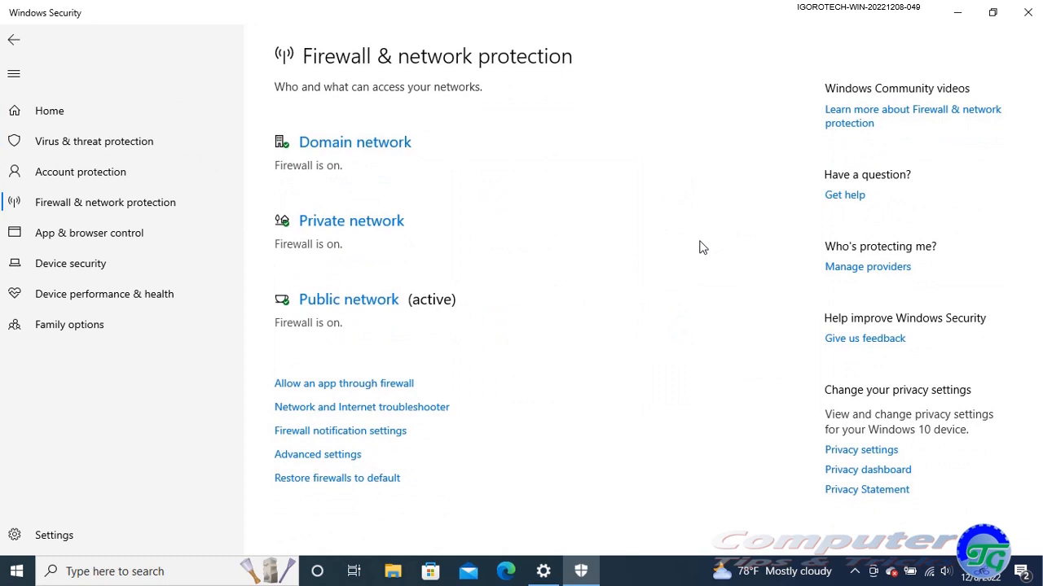
pyautogui.click(14, 40)
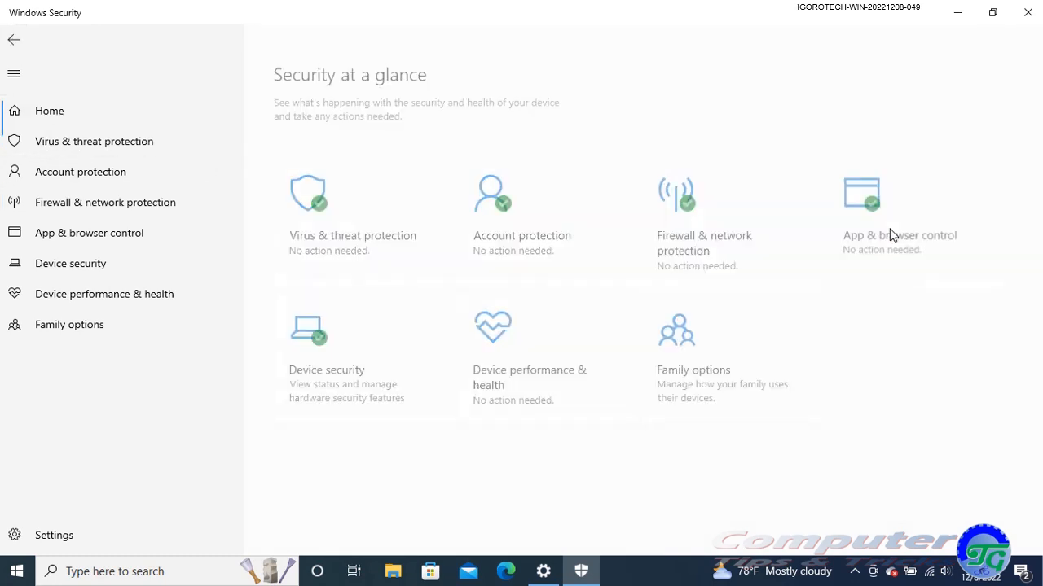
pyautogui.click(893, 235)
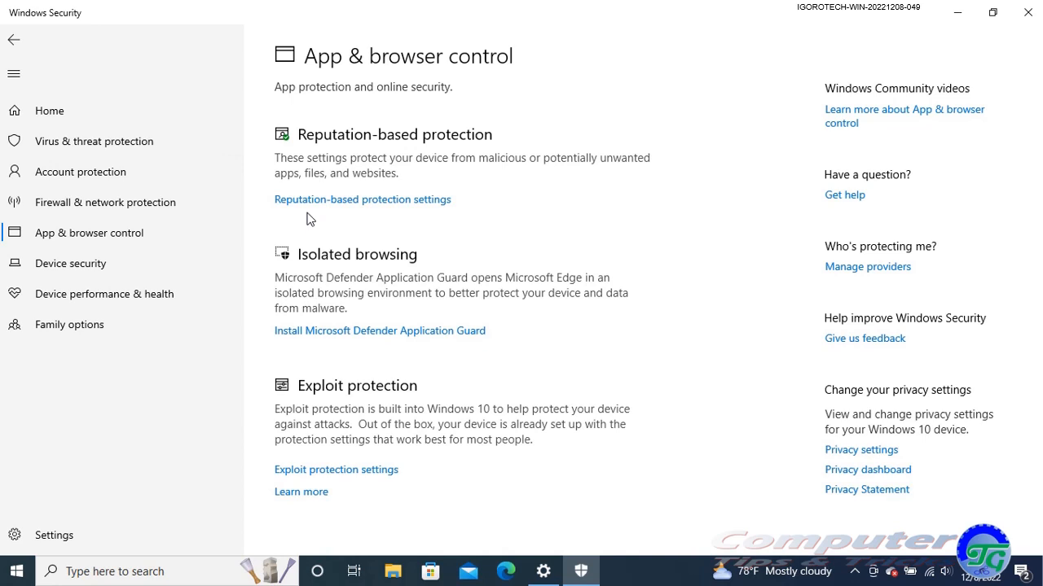
pyautogui.click(14, 40)
# Step: Review the Device security, Device performance & health and Family options pages, returning to the security overview after each
pyautogui.click(302, 380)
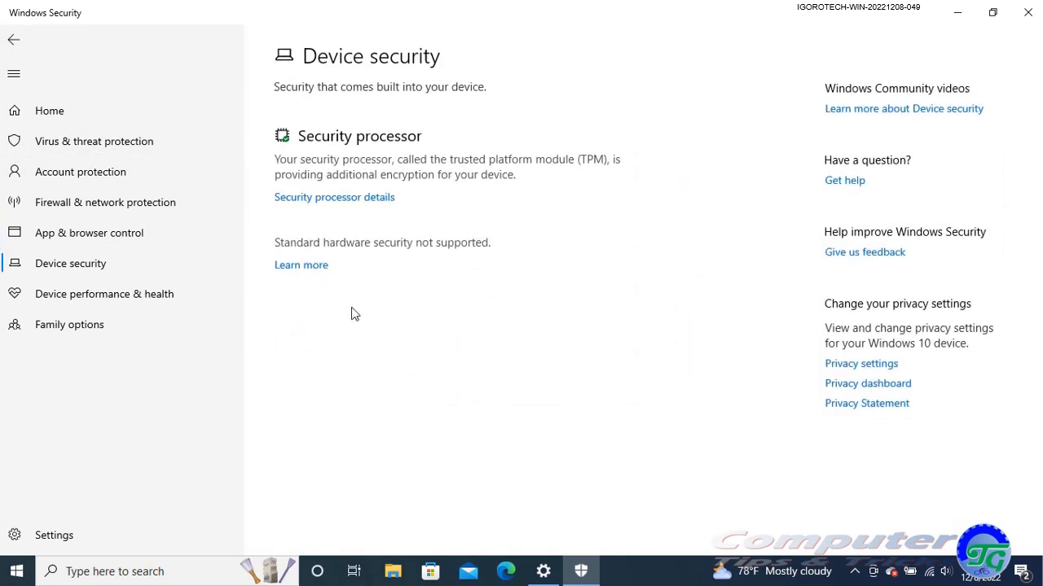
pyautogui.click(14, 41)
pyautogui.click(480, 366)
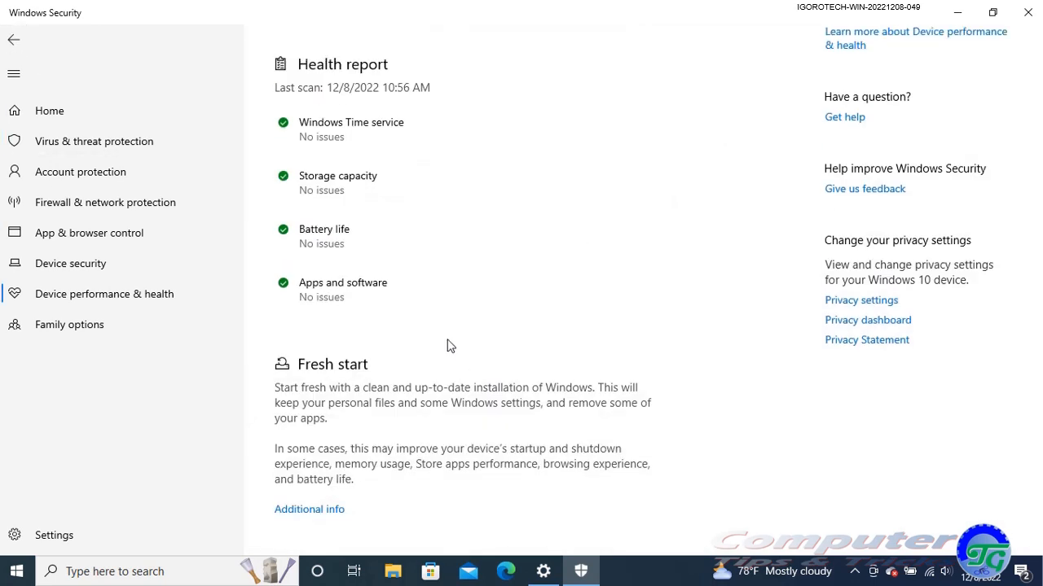
pyautogui.scroll(2, 447, 347)
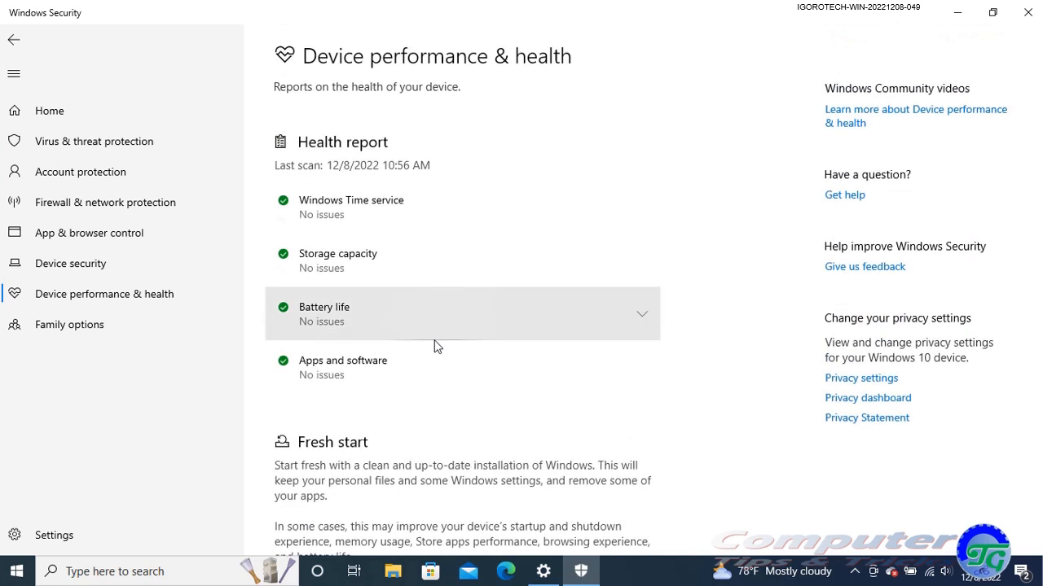
pyautogui.click(14, 40)
pyautogui.click(691, 353)
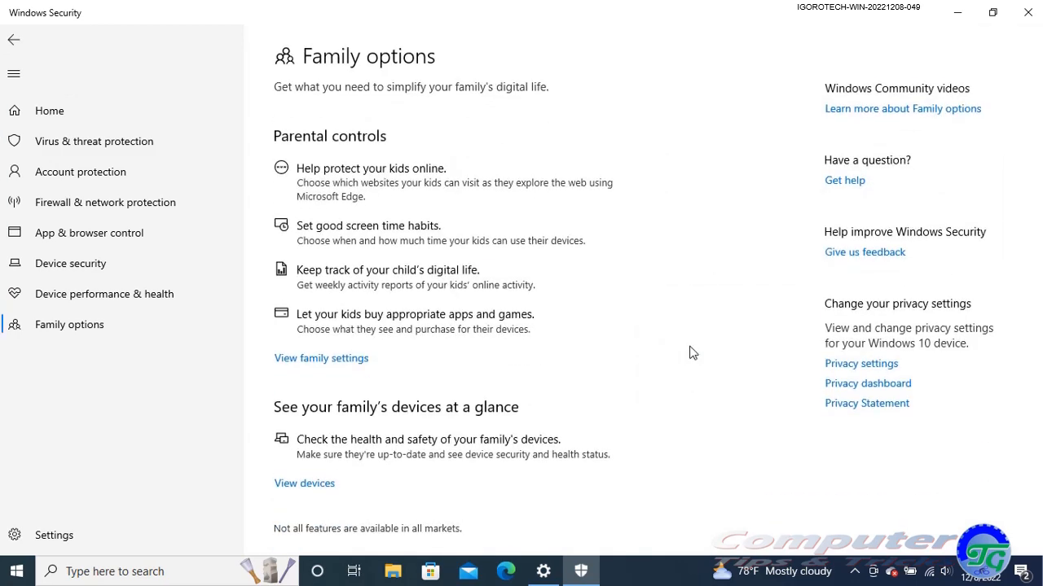
pyautogui.click(14, 40)
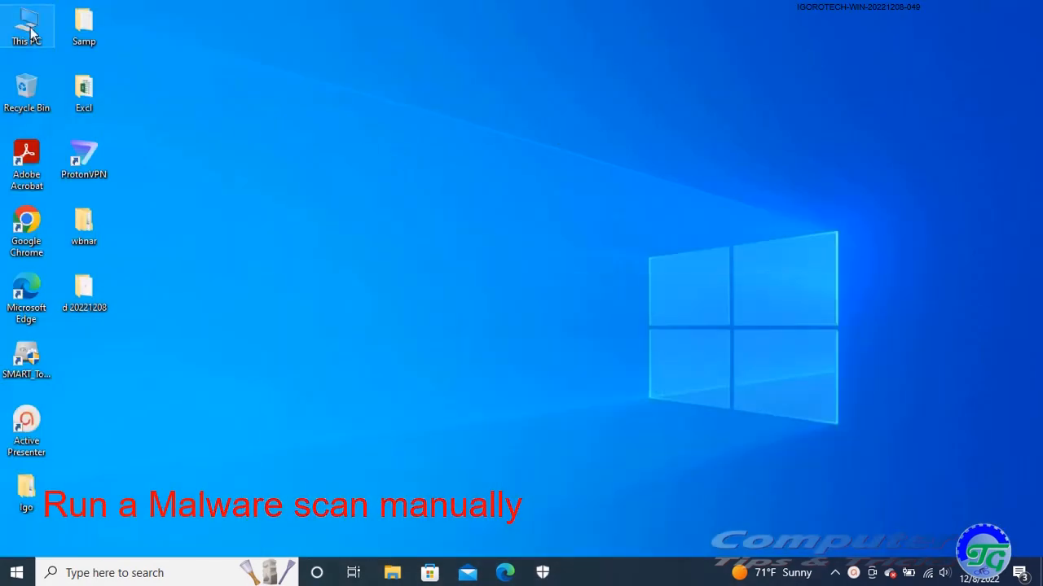
# Step: Scan the LI (F:) drive with Microsoft Defender from This PC
pyautogui.doubleClick(24, 26)
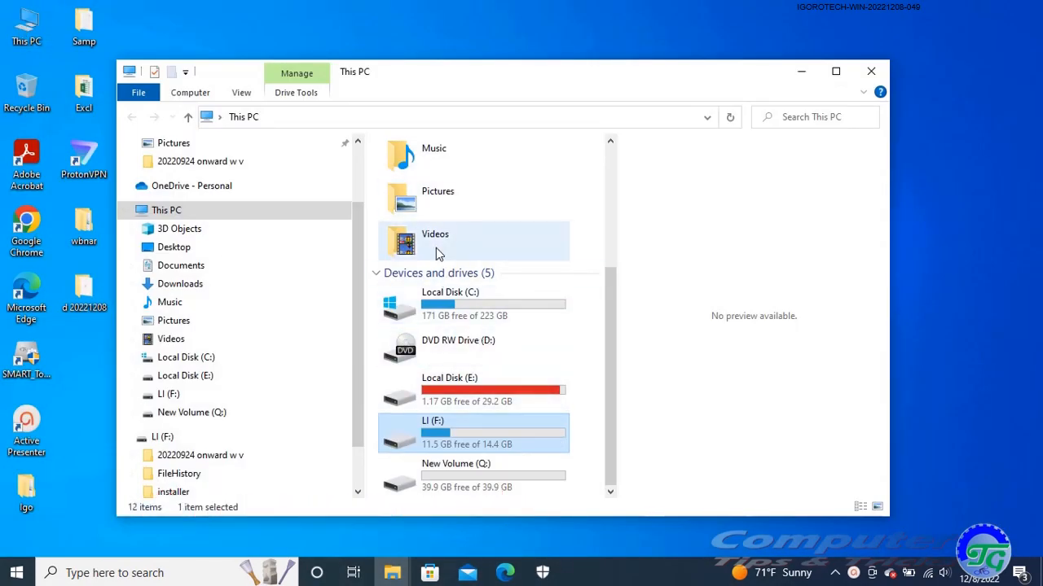
pyautogui.rightClick(436, 439)
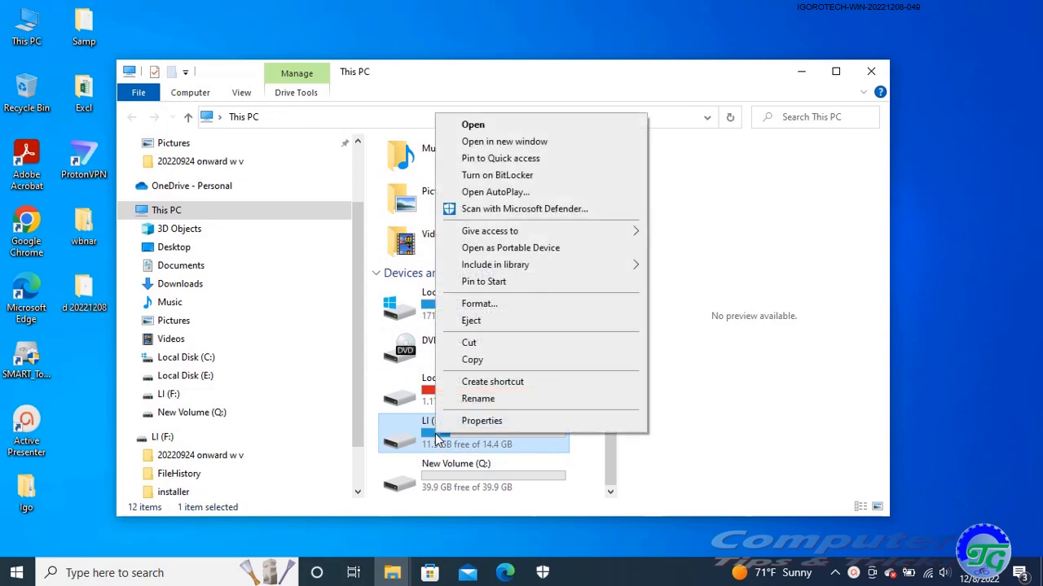
pyautogui.click(558, 210)
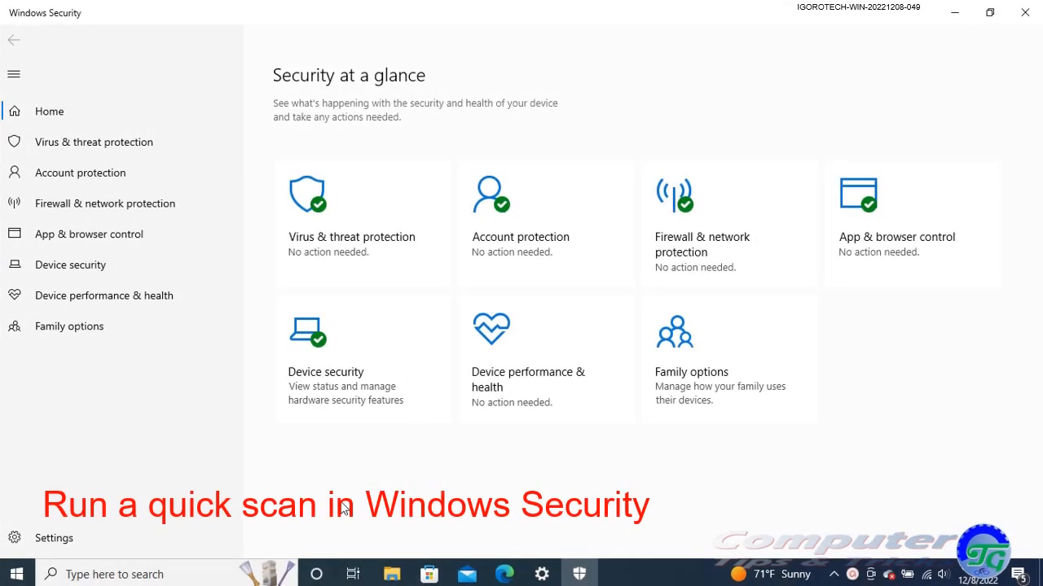
# Step: Run a quick scan from the Virus & threat protection page of Windows Security
pyautogui.click(340, 257)
pyautogui.scroll(-1, 336, 248)
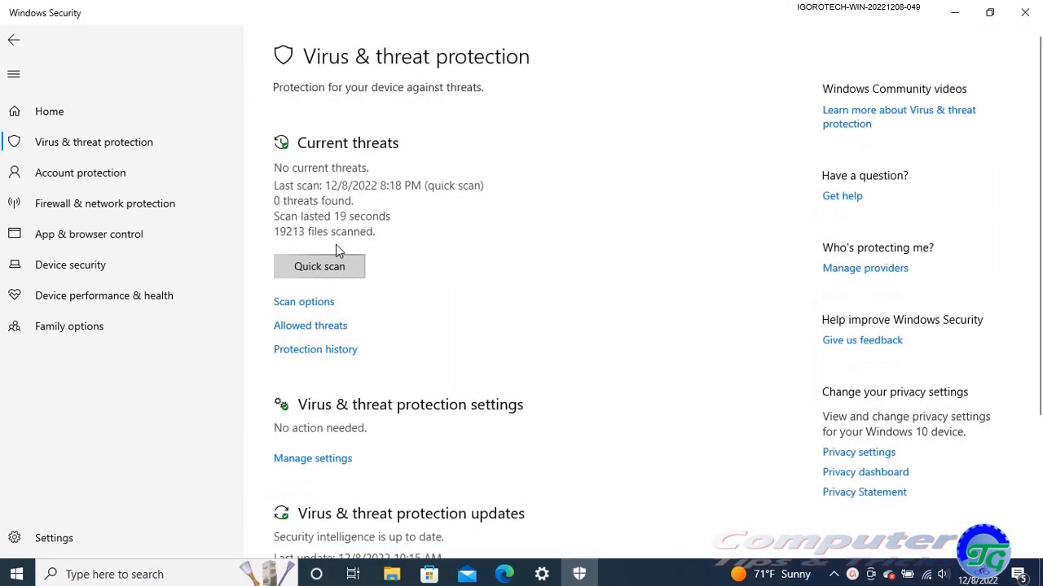
pyautogui.click(331, 271)
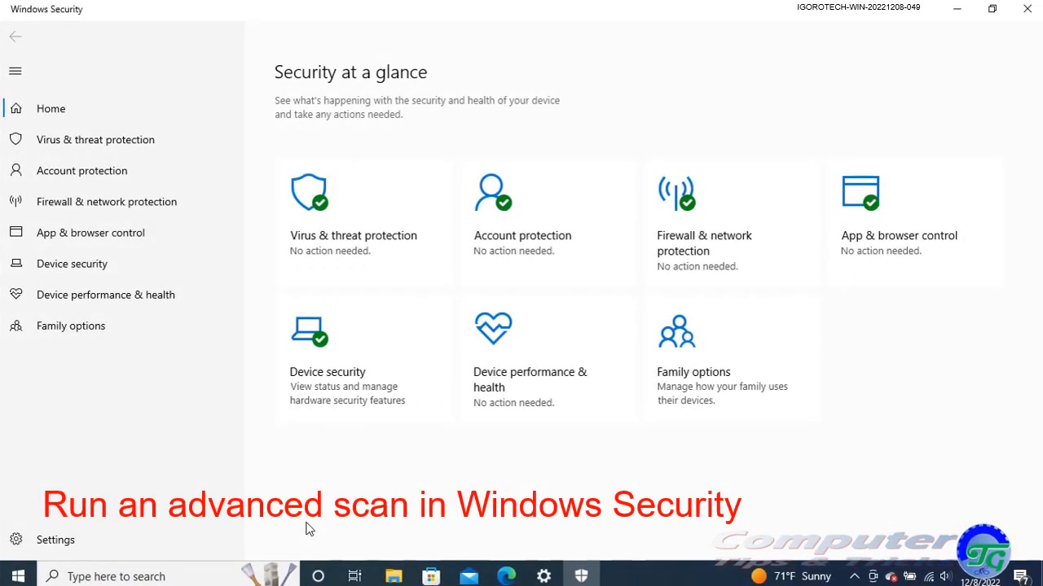
# Step: Open the scan options of Virus & threat protection and select Full scan
pyautogui.click(347, 229)
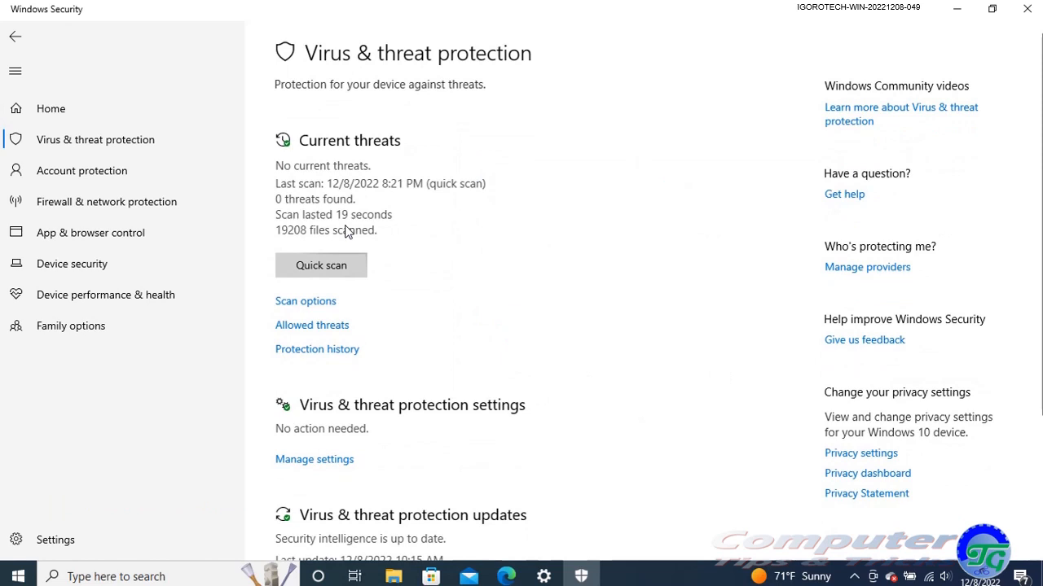
pyautogui.click(310, 303)
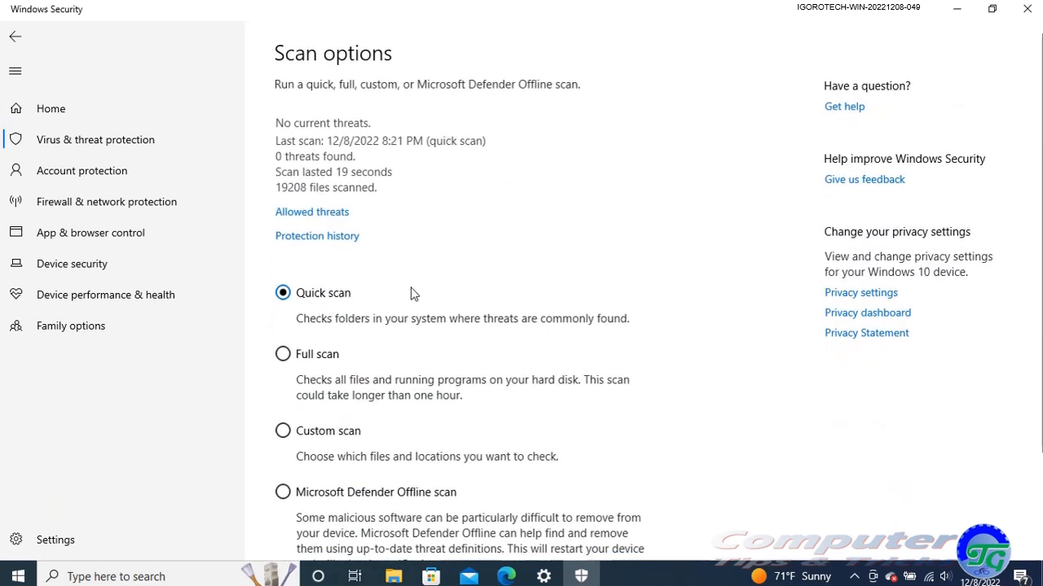
pyautogui.scroll(-2, 432, 277)
pyautogui.click(284, 275)
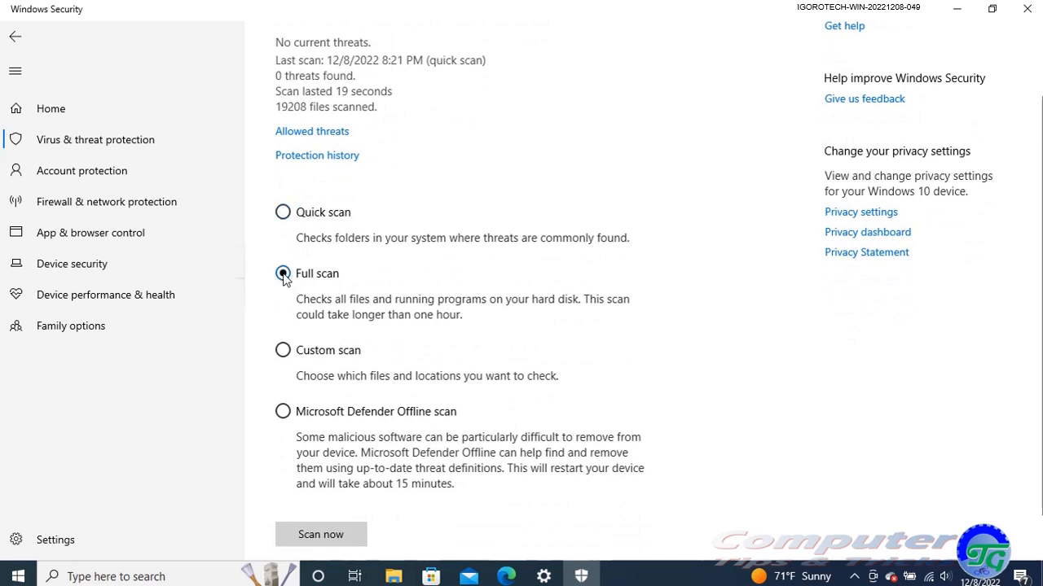
# Step: Start a Custom scan and cancel its folder selection
pyautogui.click(282, 350)
pyautogui.click(329, 534)
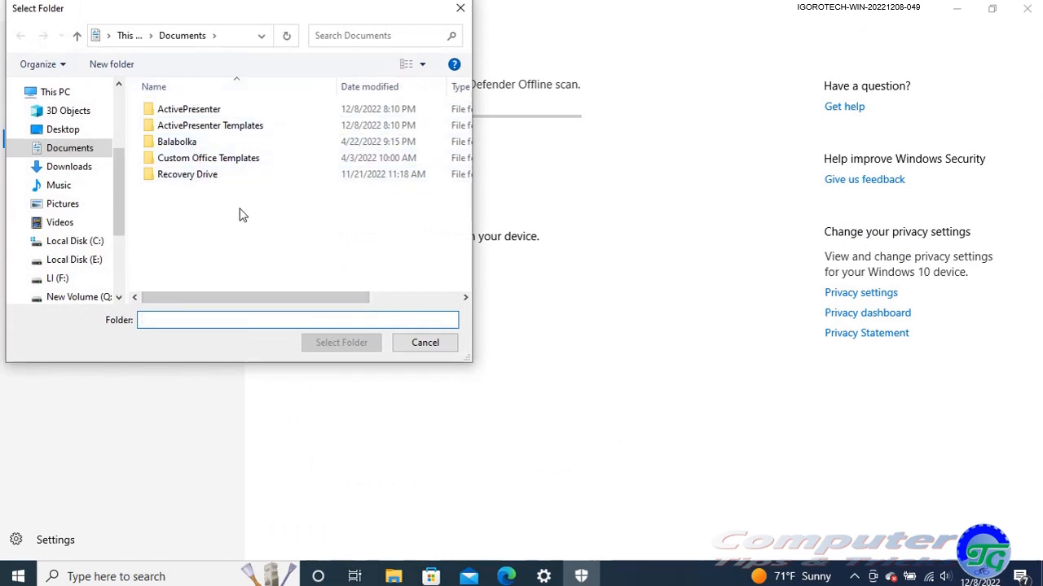
pyautogui.click(420, 343)
# Step: Select Microsoft Defender Offline scan as the scan type and leave the scan options
pyautogui.scroll(-3, 318, 385)
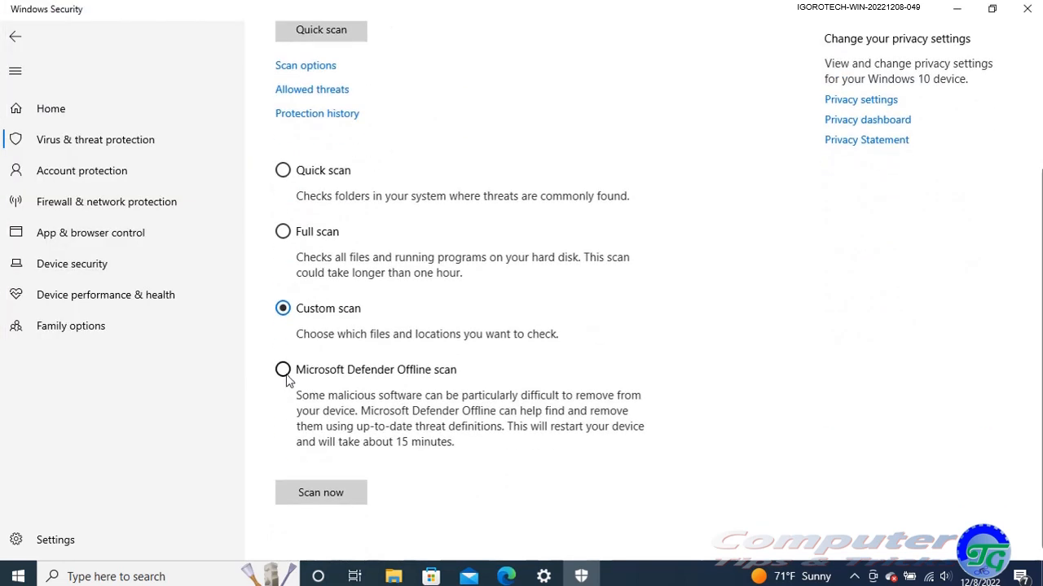
pyautogui.click(283, 372)
pyautogui.click(16, 37)
pyautogui.click(23, 46)
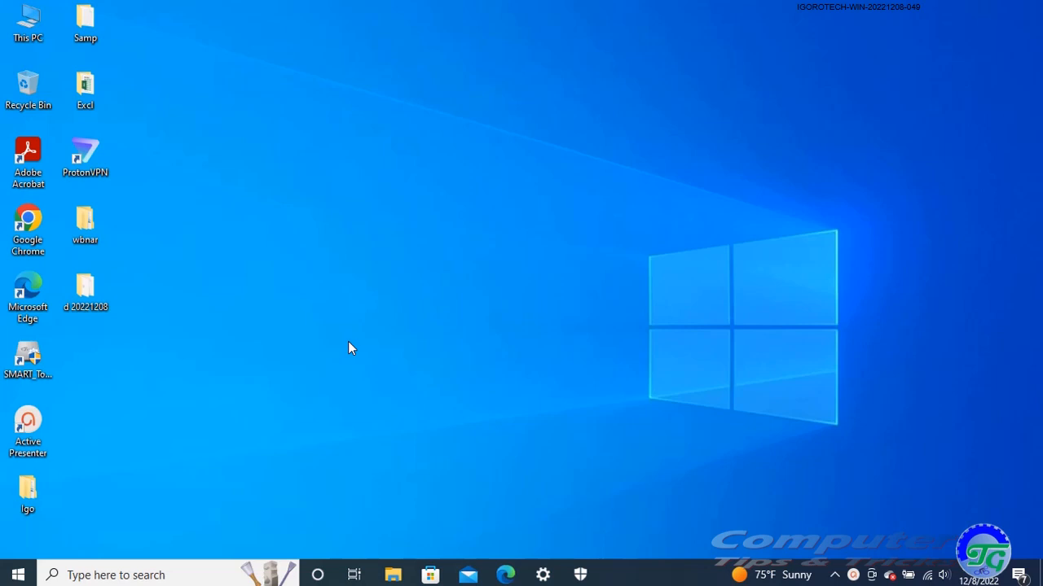
# Step: Search Windows for "sche" and open Task Scheduler
pyautogui.click(85, 578)
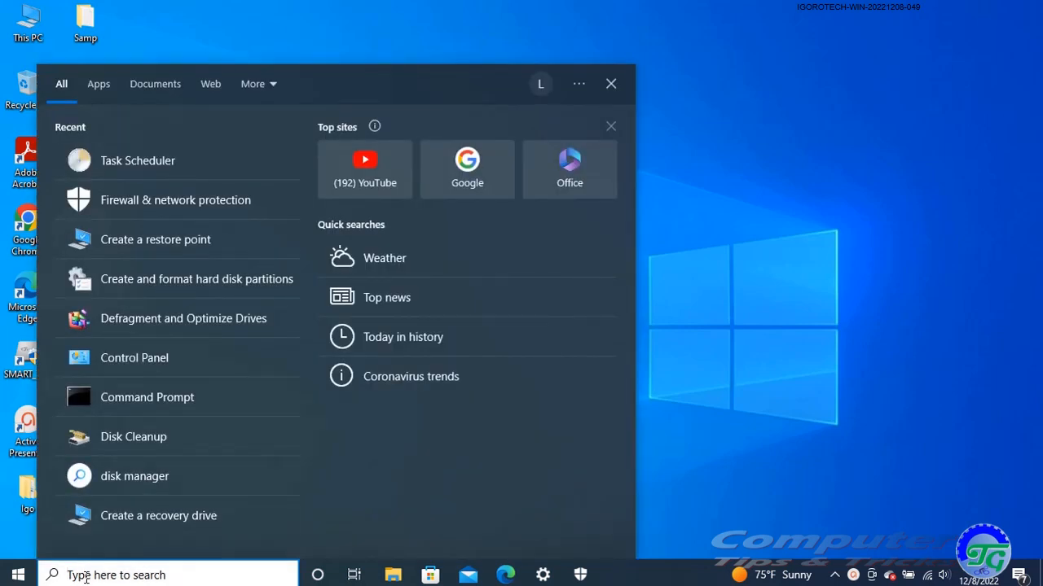
pyautogui.write('sche')
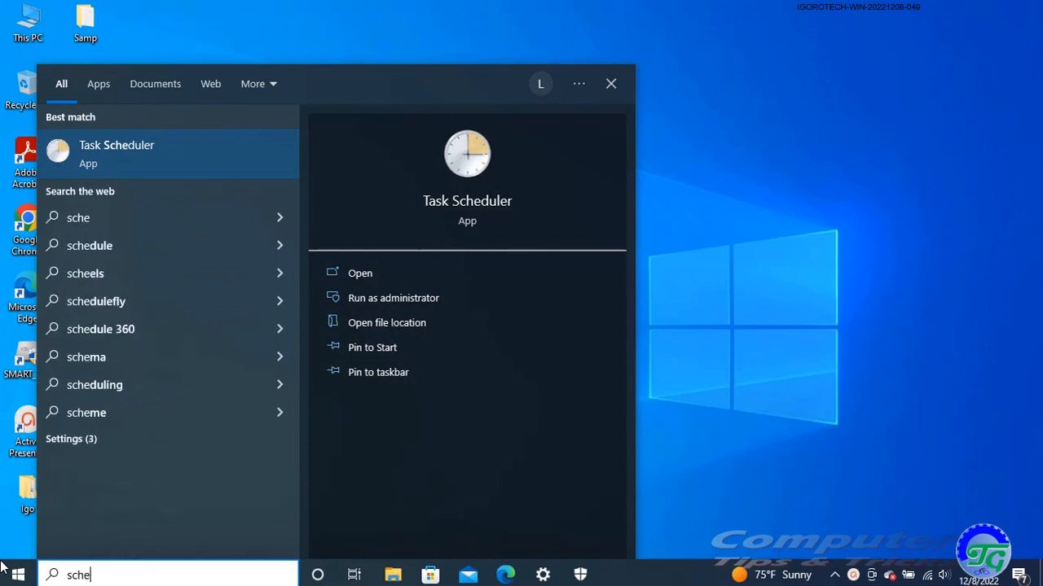
pyautogui.click(144, 146)
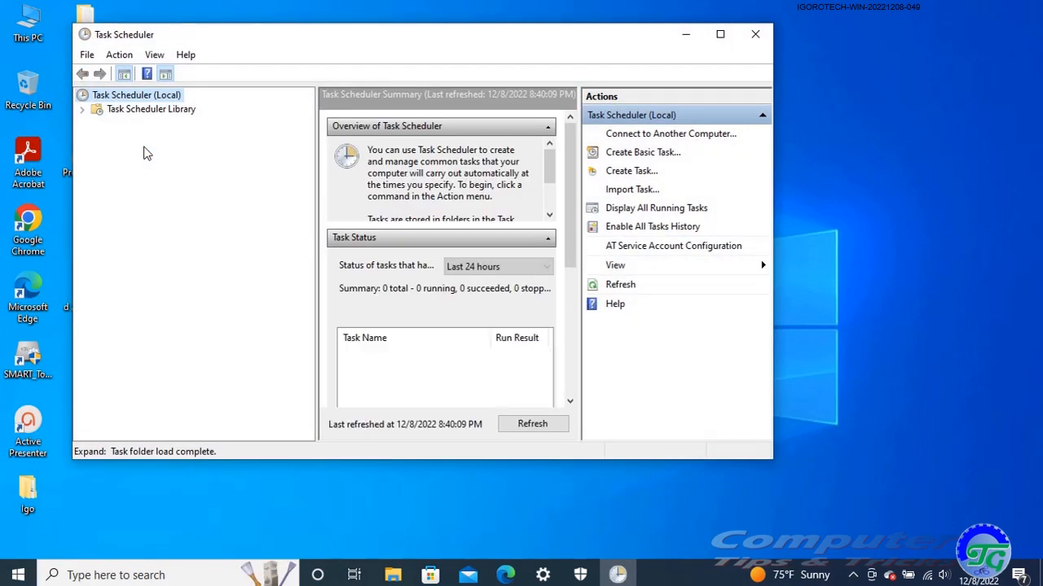
# Step: Expand the Task Scheduler Library through Microsoft and Windows, and open the Windows Defender folder
pyautogui.click(81, 110)
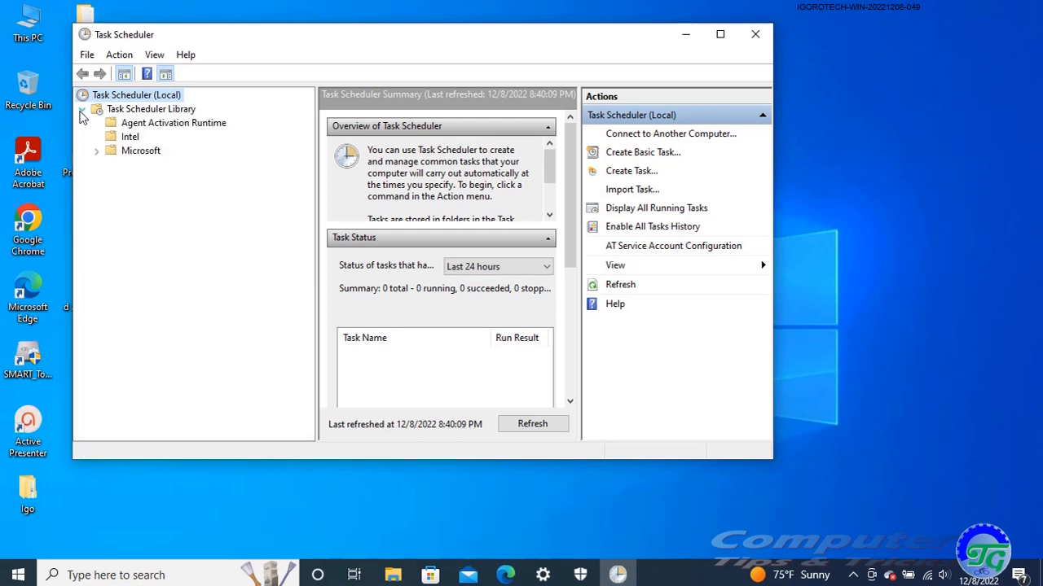
pyautogui.click(97, 151)
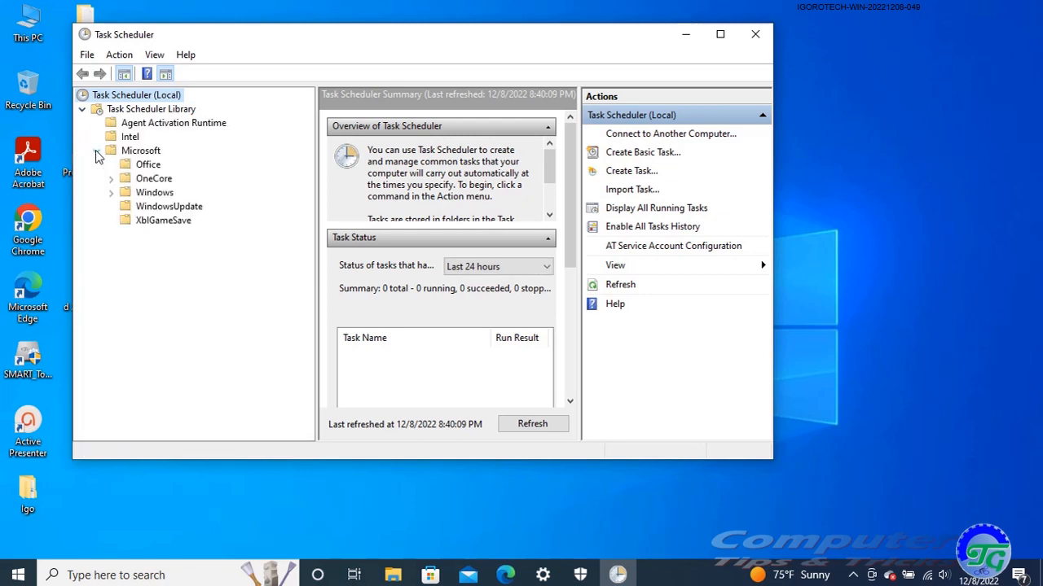
pyautogui.click(110, 193)
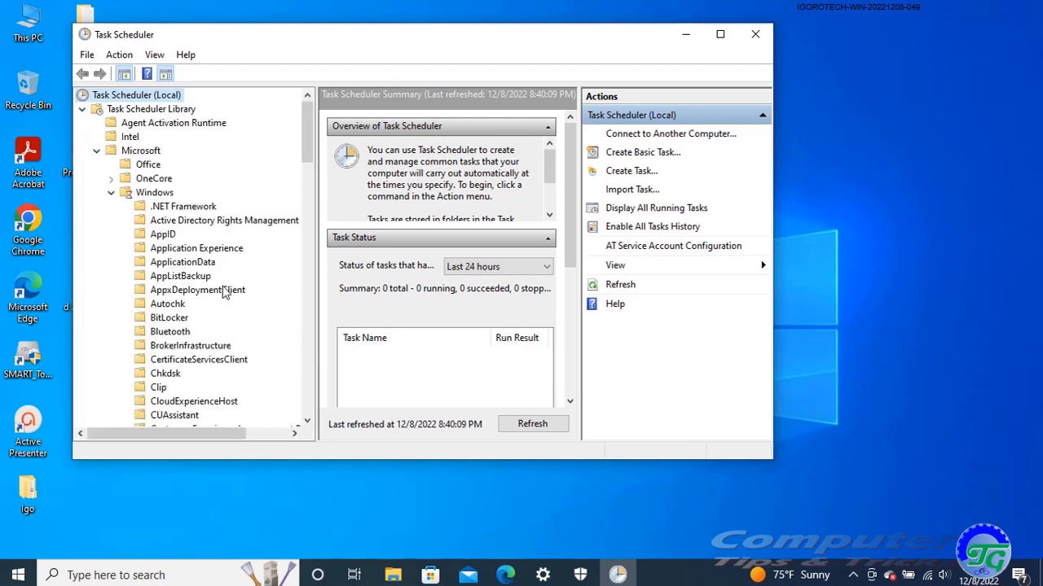
pyautogui.scroll(-10, 224, 294)
pyautogui.scroll(-18, 224, 293)
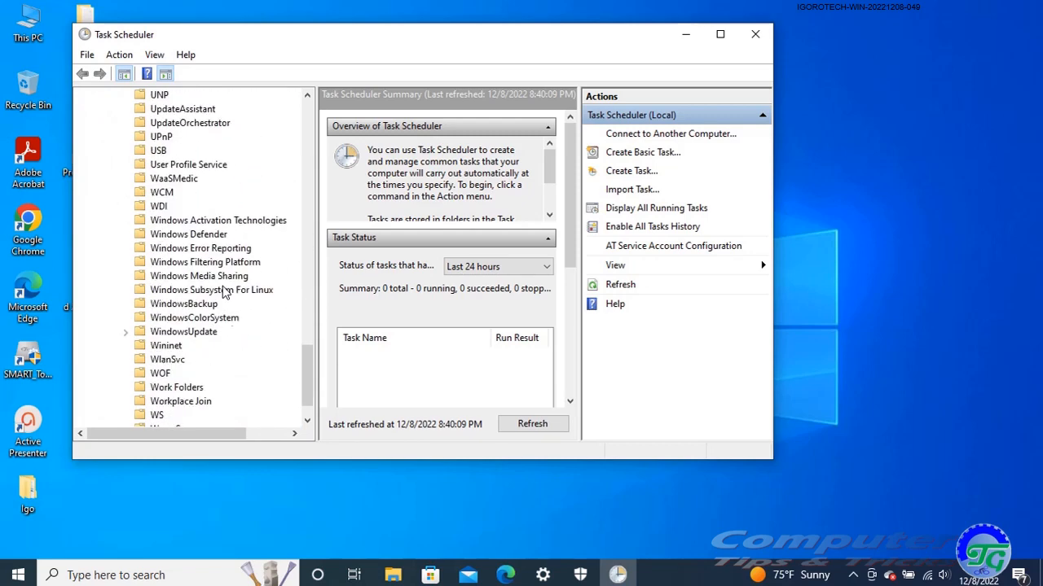
pyautogui.click(151, 236)
# Step: Widen the task list's Name column and open the properties of the Windows Defender Scheduled Scan task
pyautogui.moveTo(403, 102); pyautogui.dragTo(516, 118)
pyautogui.click(448, 150)
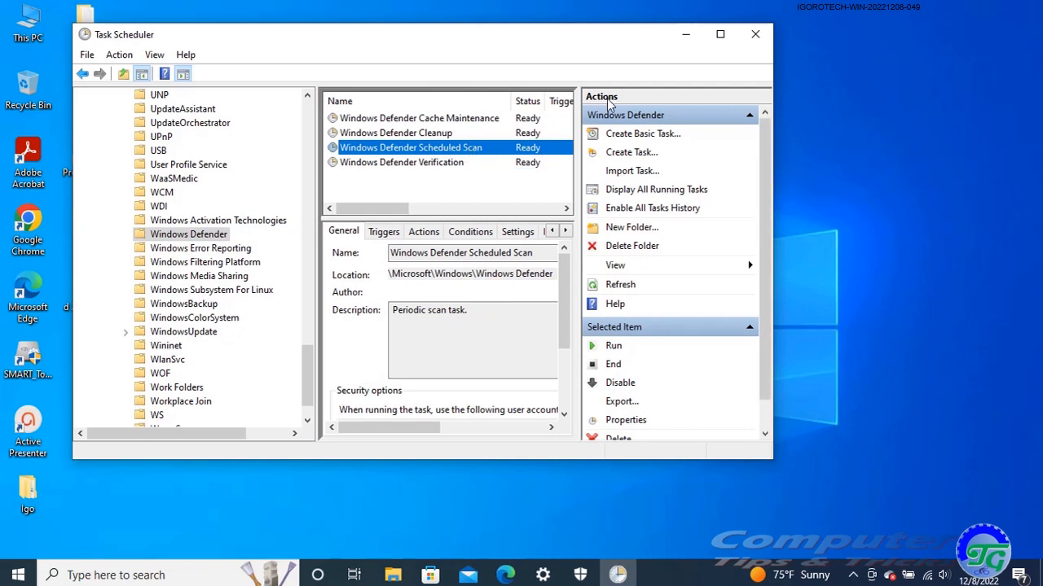
pyautogui.scroll(-1, 619, 244)
pyautogui.click(625, 387)
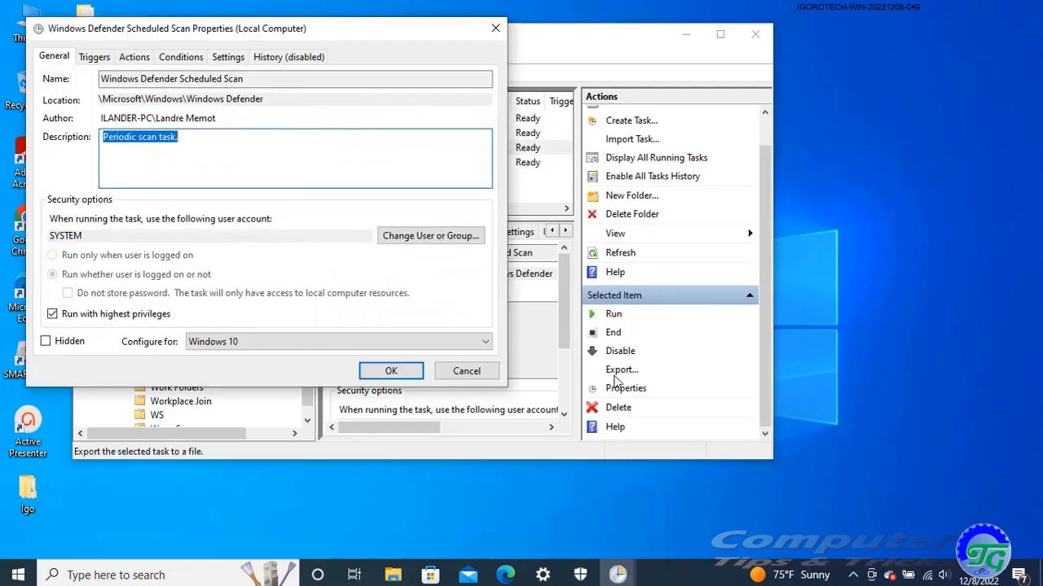
# Step: Start a new trigger for the scheduled scan, set to recur weekly with start date 12/11/2022
pyautogui.click(95, 57)
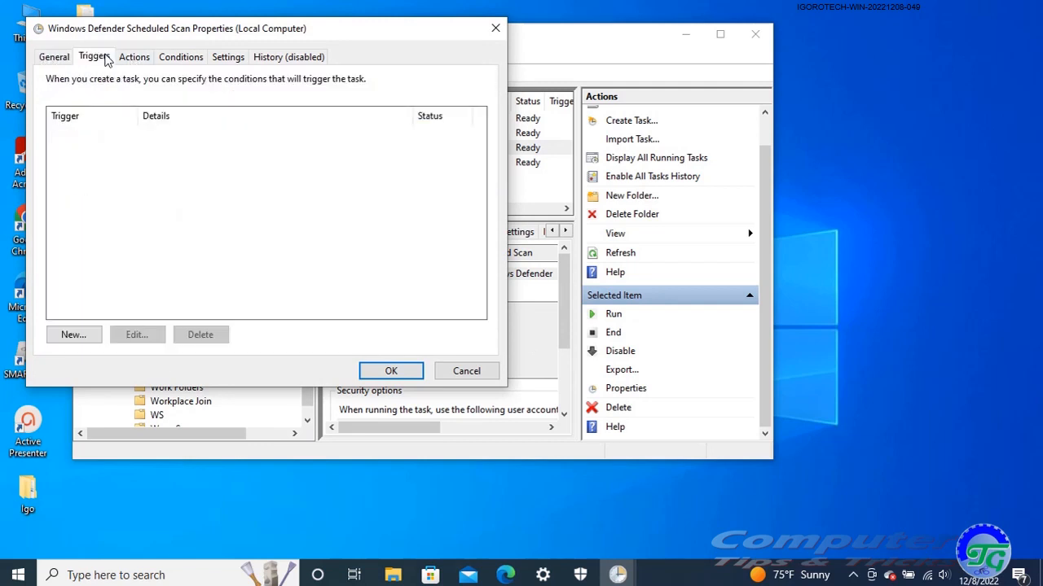
pyautogui.click(87, 334)
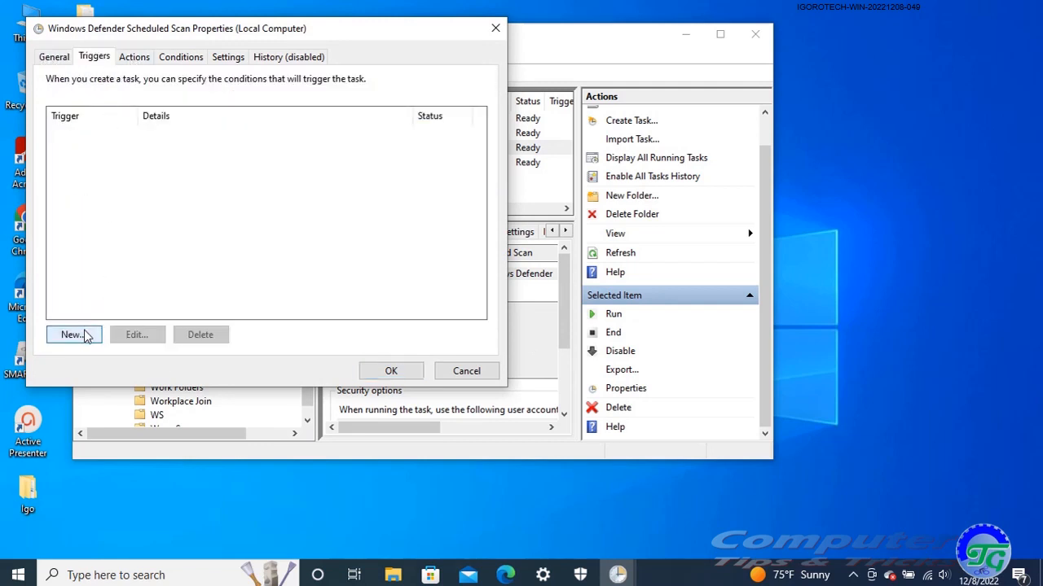
pyautogui.click(322, 196)
pyautogui.click(486, 153)
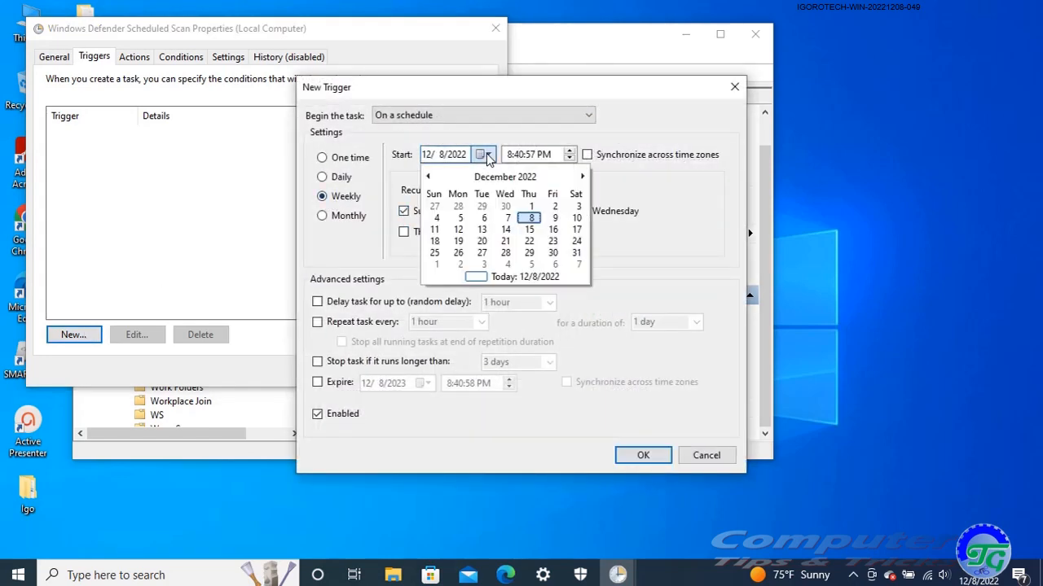
pyautogui.click(435, 229)
# Step: Set the trigger's start time to 6:00:00 AM and save the trigger and the task properties
pyautogui.click(511, 155)
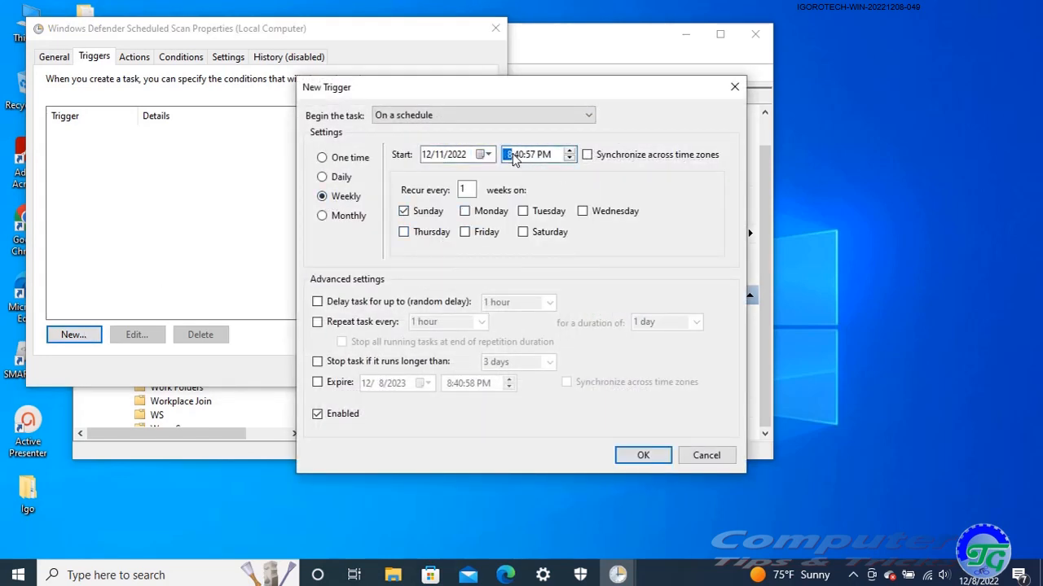
pyautogui.write('6')
pyautogui.click(522, 156)
pyautogui.write('00')
pyautogui.click(530, 155)
pyautogui.write('00')
pyautogui.click(544, 155)
pyautogui.click(570, 159)
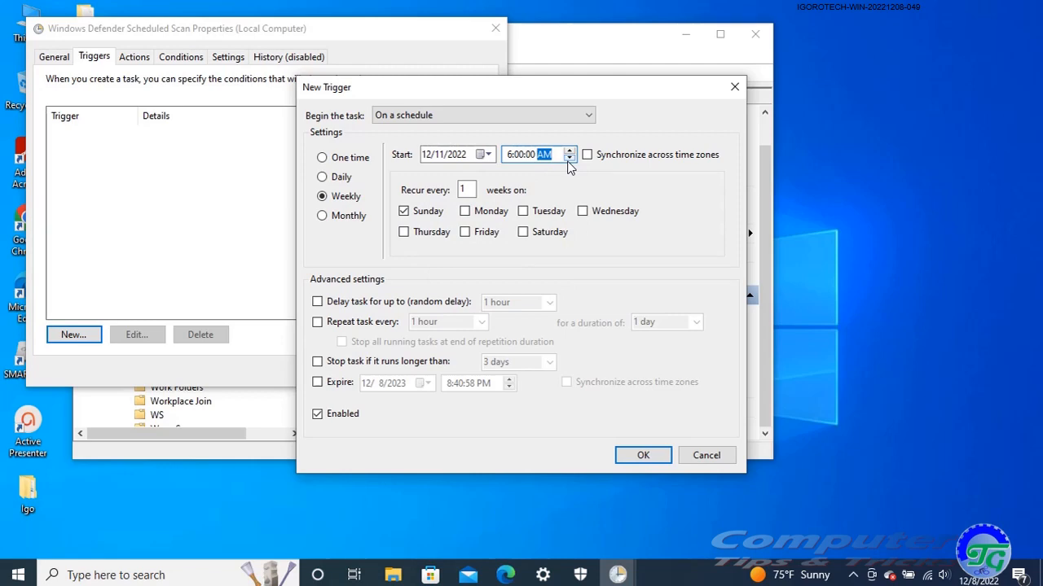
pyautogui.click(643, 455)
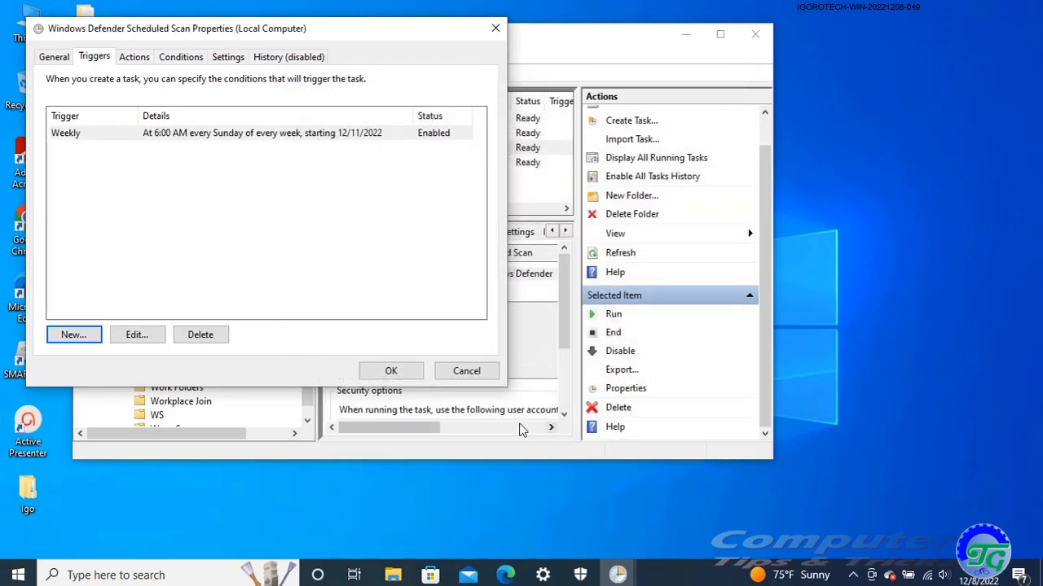
pyautogui.click(398, 373)
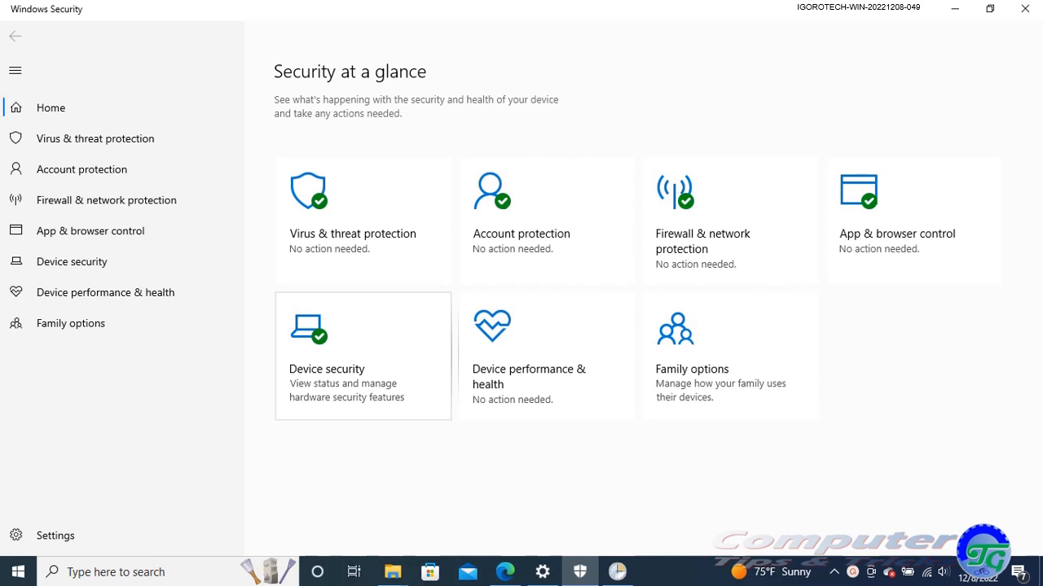
# Step: In Windows Security, turn off Real-time protection in the Virus & threat protection settings and minimize the window
pyautogui.click(361, 253)
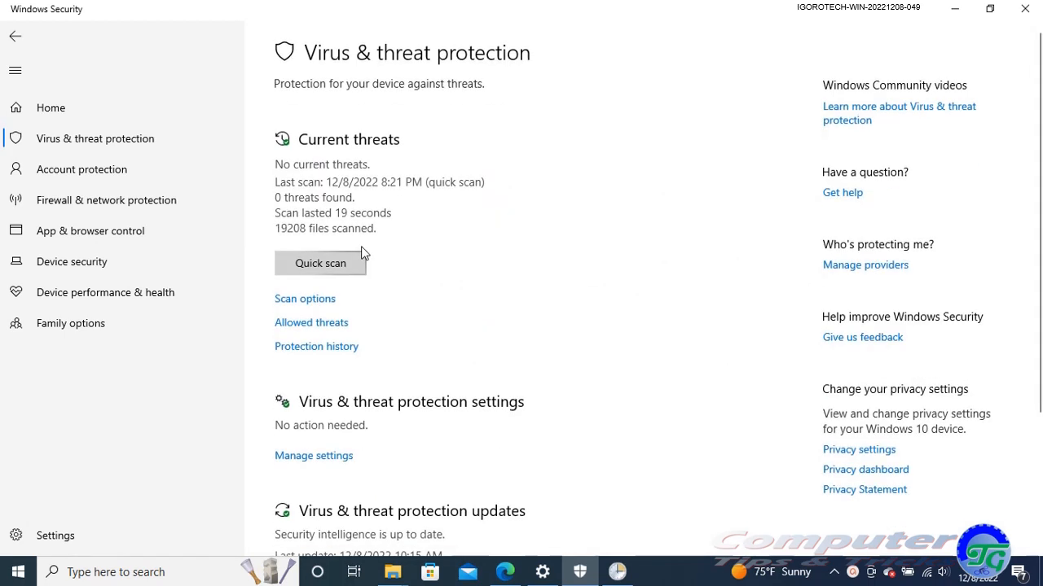
pyautogui.click(338, 455)
pyautogui.click(295, 239)
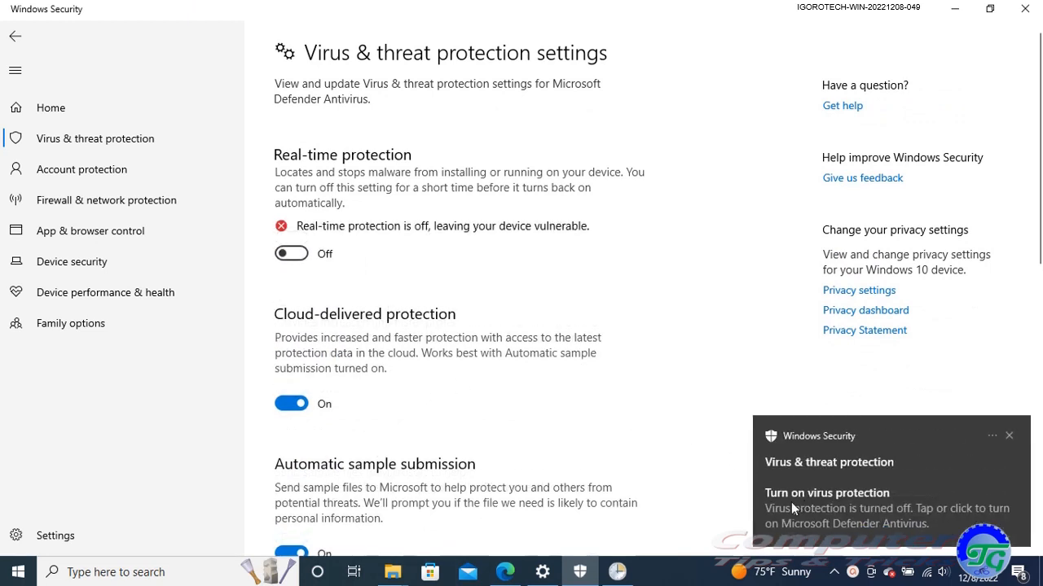
pyautogui.click(953, 9)
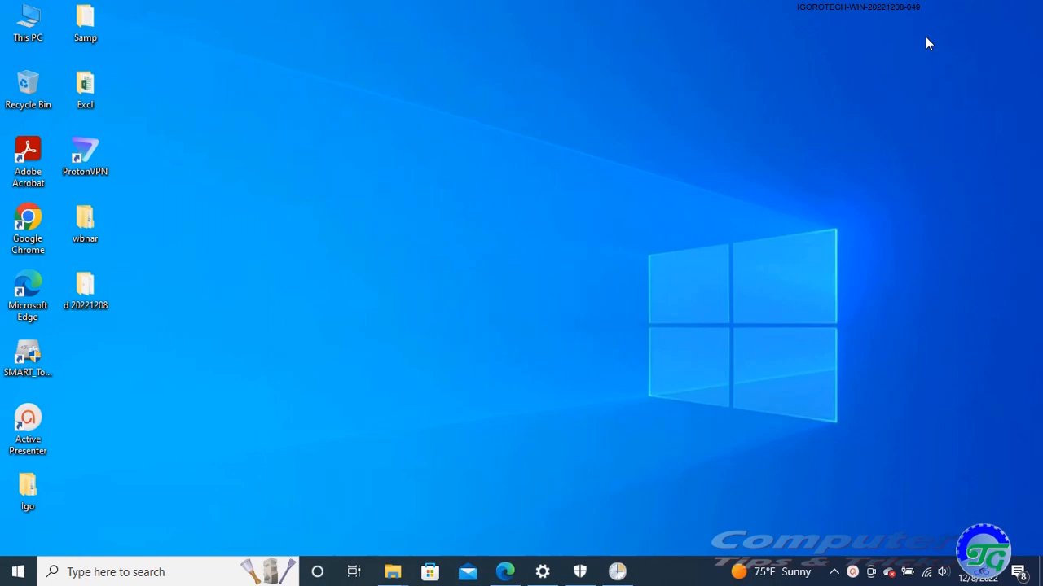